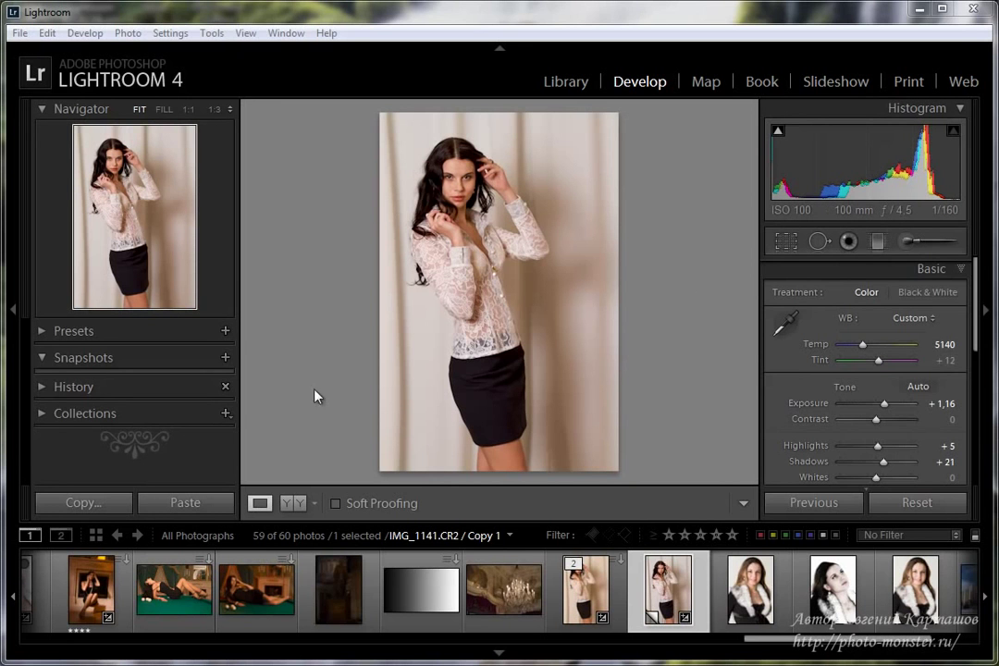
Step: Enable Soft Proofing for the portrait and bring up the proofing Profile list
{"action": "left_click", "coordinate": [337, 504]}
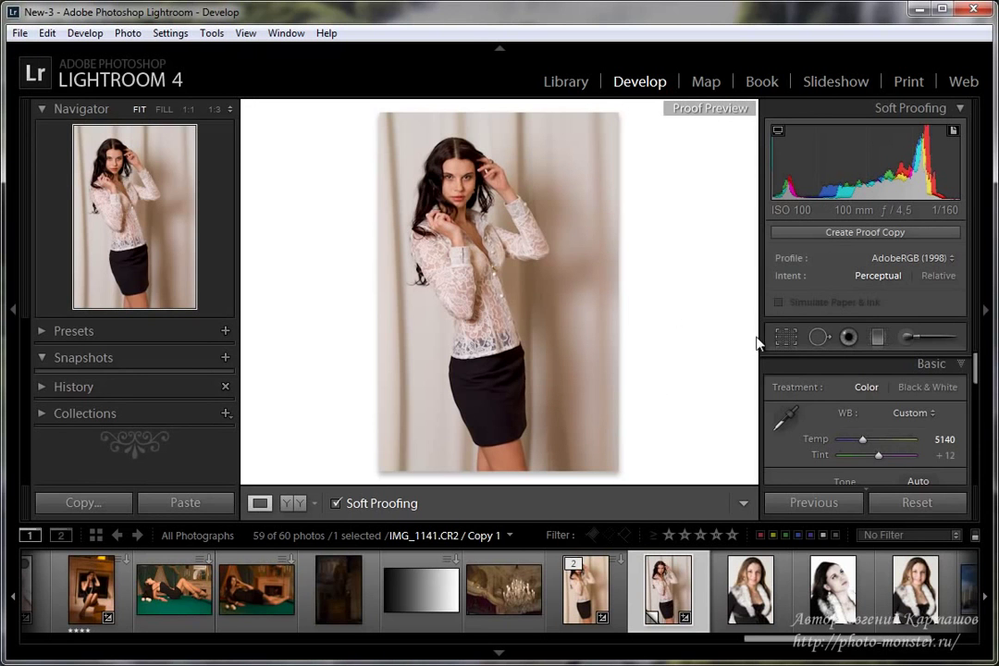
{"action": "left_click", "coordinate": [951, 259]}
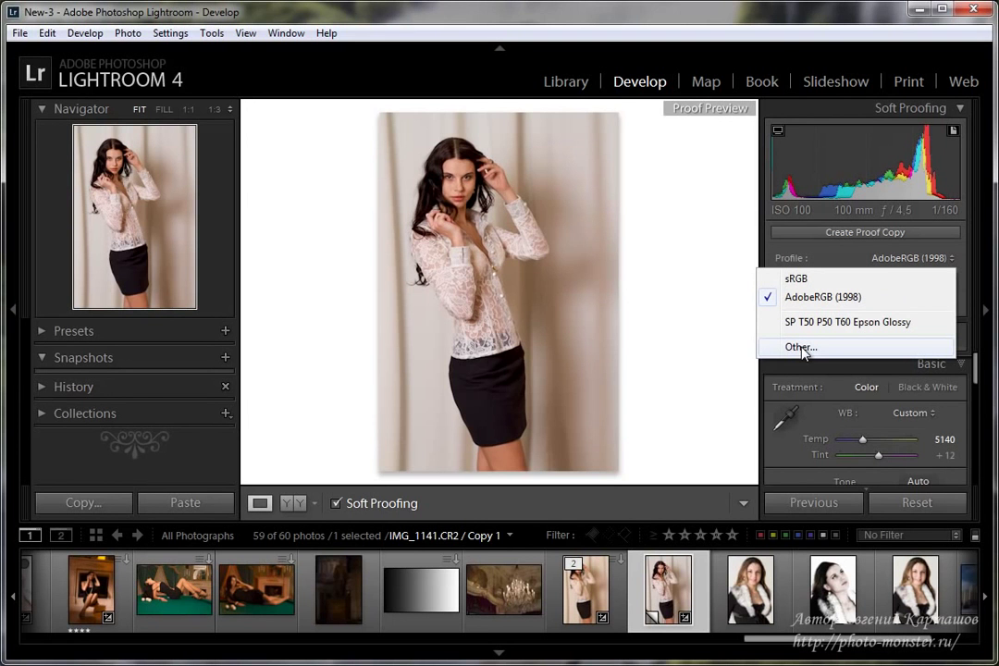
Step: Under Other…, keep only SP T50 P50 T60 Epson Glossy checked in Choose Profiles
{"action": "left_click", "coordinate": [801, 348]}
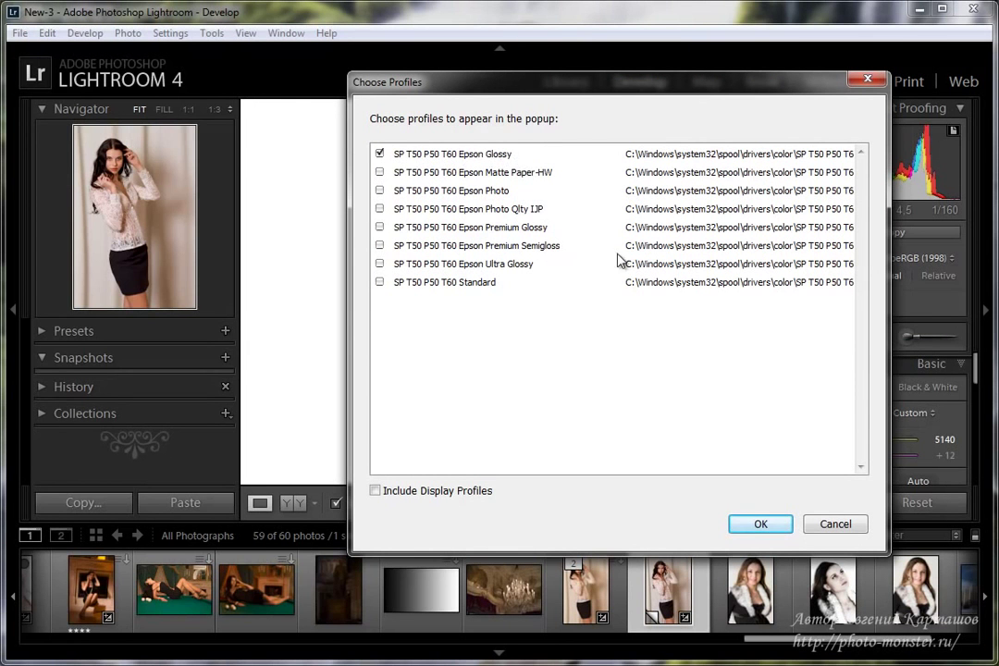
{"action": "left_click", "coordinate": [758, 525]}
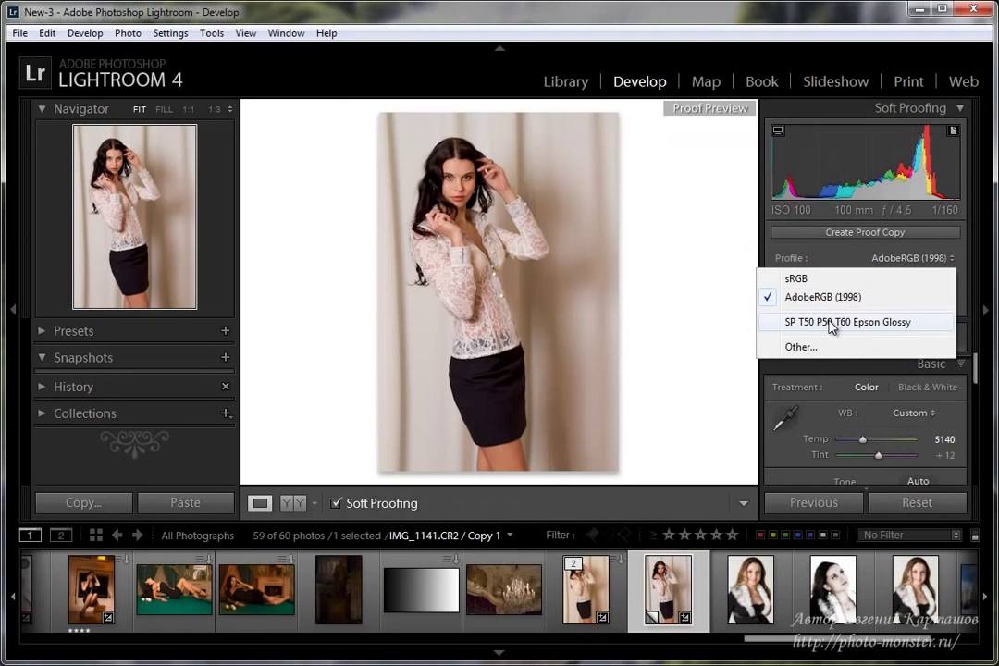
Step: Proof with SP T50 P50 T60 Epson Glossy, compare against AdobeRGB (1998), then return to Epson Glossy
{"action": "left_click", "coordinate": [830, 324]}
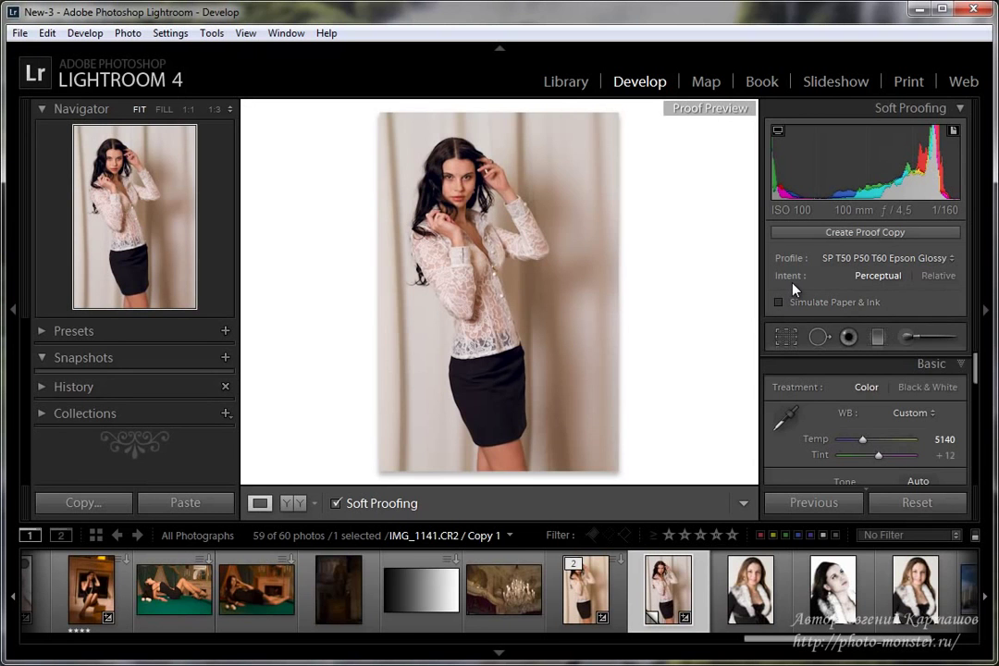
{"action": "left_click", "coordinate": [943, 261]}
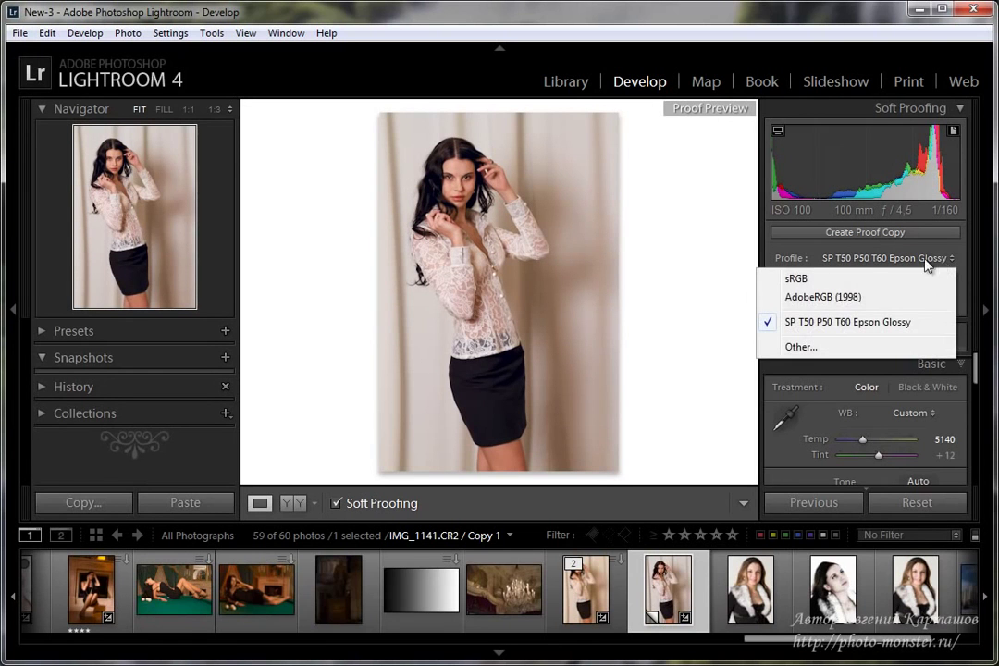
{"action": "left_click", "coordinate": [850, 296]}
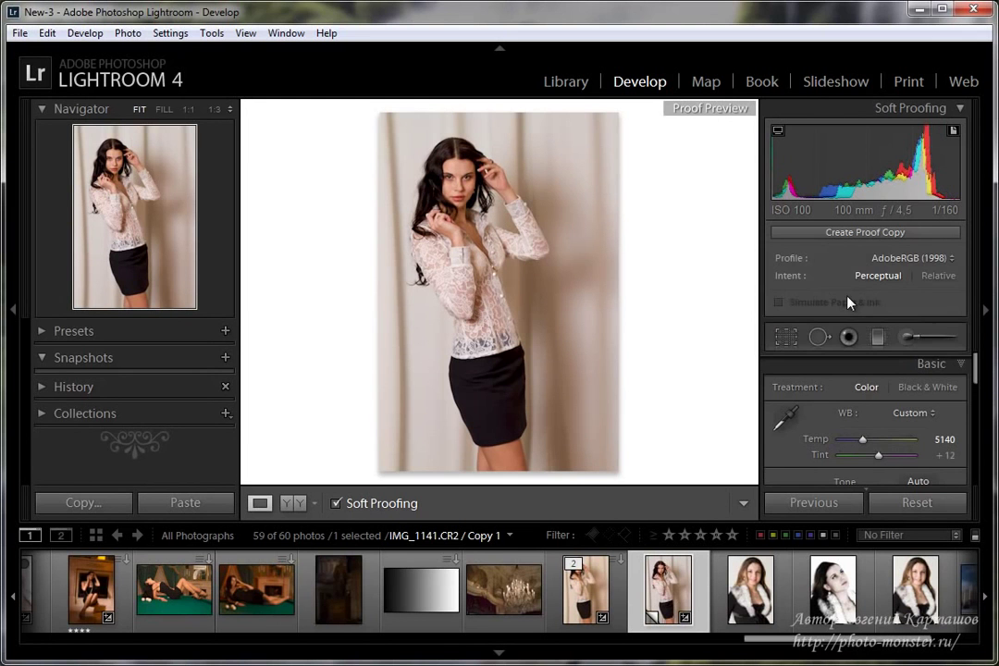
{"action": "left_click", "coordinate": [867, 261]}
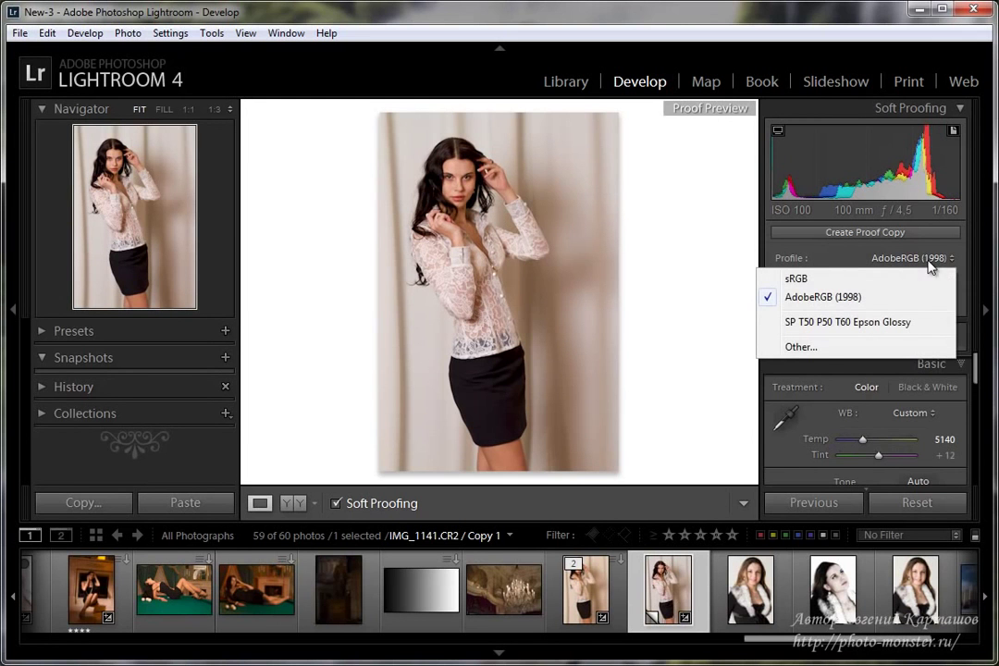
{"action": "left_click", "coordinate": [846, 323]}
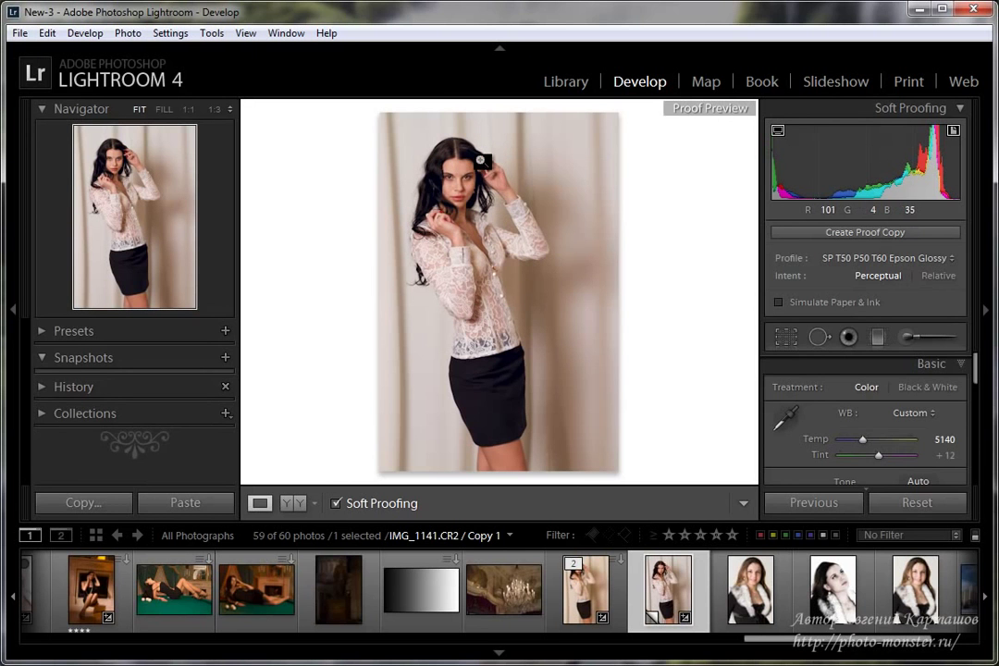
Step: Zoom the proof preview to 1:1 on the face and pan to the model's eyes
{"action": "left_click", "coordinate": [476, 204]}
{"action": "left_click_drag", "start_coordinate": [401, 201], "coordinate": [574, 430]}
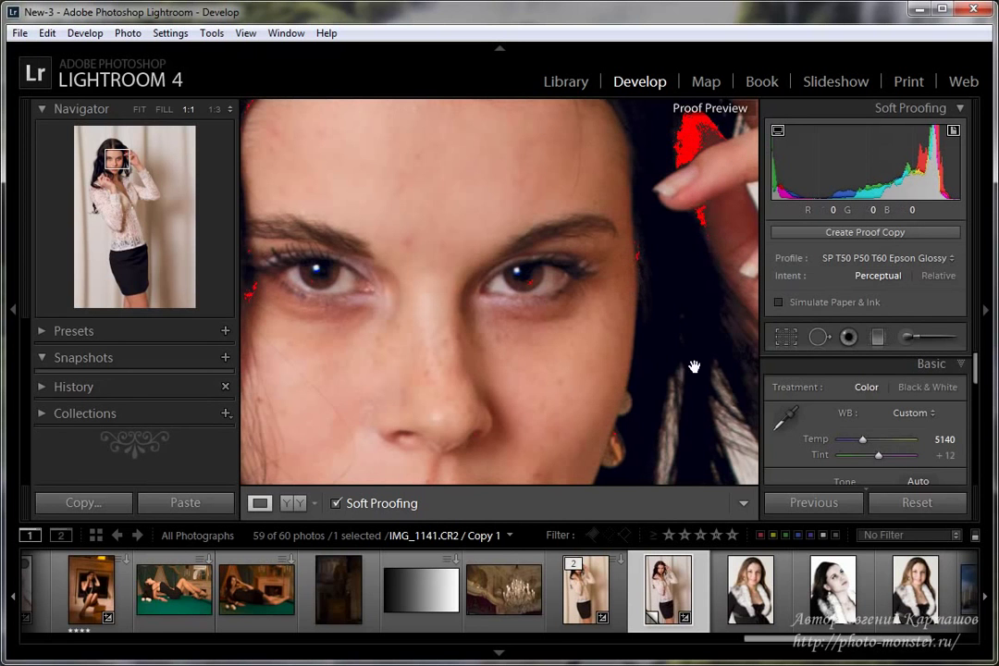
Step: Proof against AdobeRGB (1998), hide the gamut warning, and inspect the hair and top of head
{"action": "left_click", "coordinate": [946, 261]}
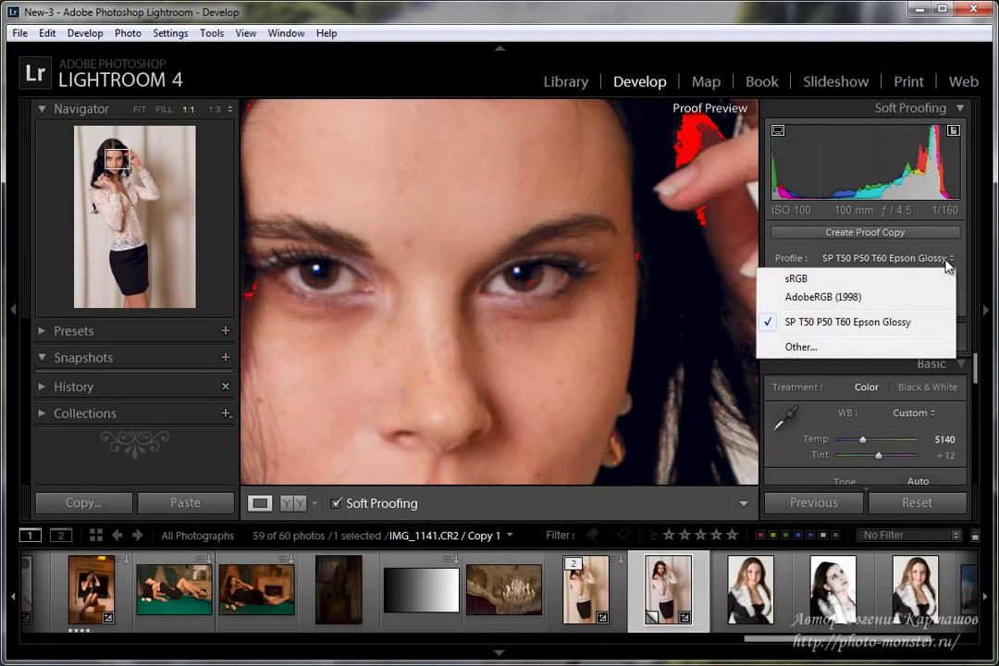
{"action": "left_click", "coordinate": [823, 298]}
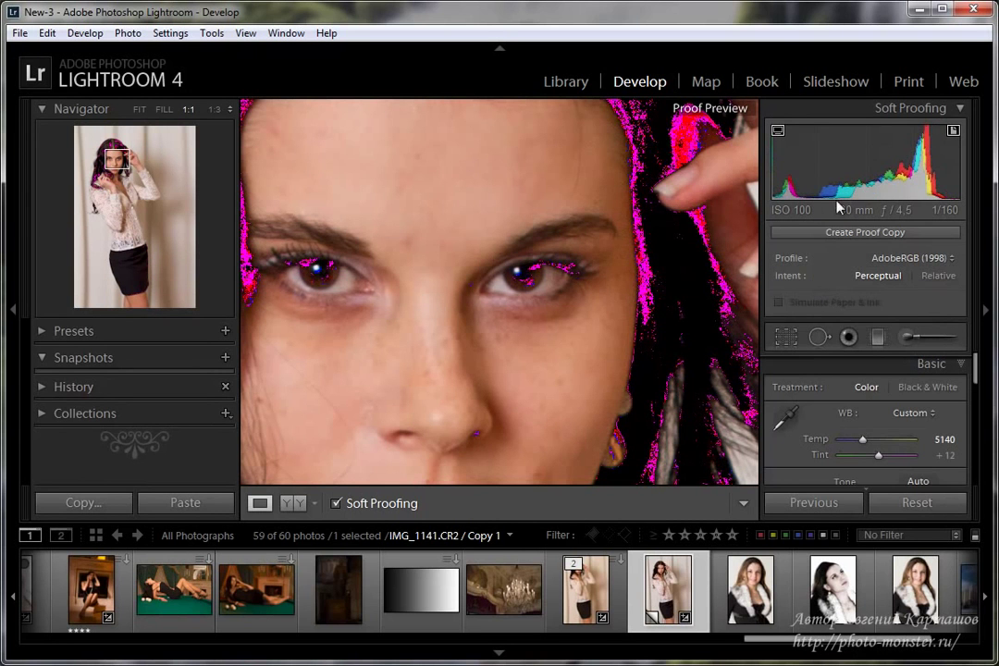
{"action": "left_click", "coordinate": [953, 131]}
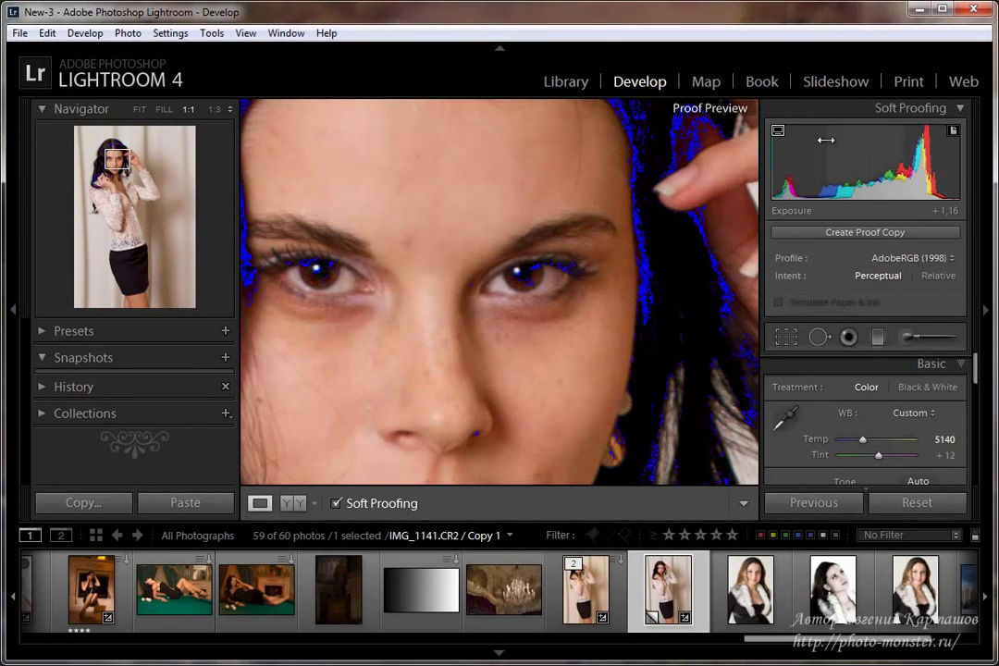
{"action": "left_click_drag", "start_coordinate": [651, 285], "coordinate": [581, 488]}
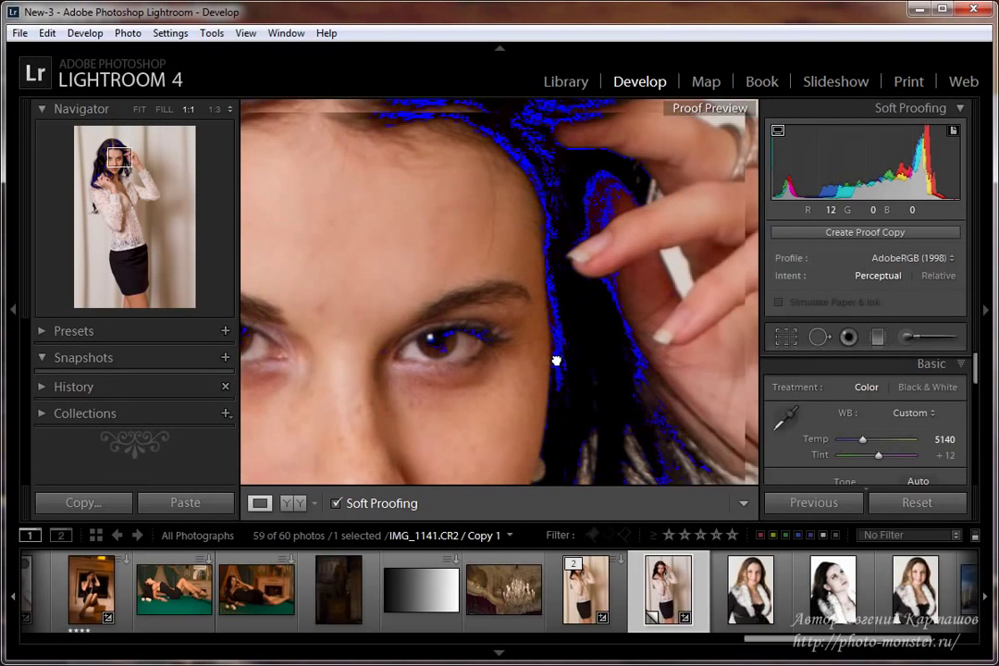
{"action": "left_click_drag", "start_coordinate": [452, 263], "coordinate": [631, 373]}
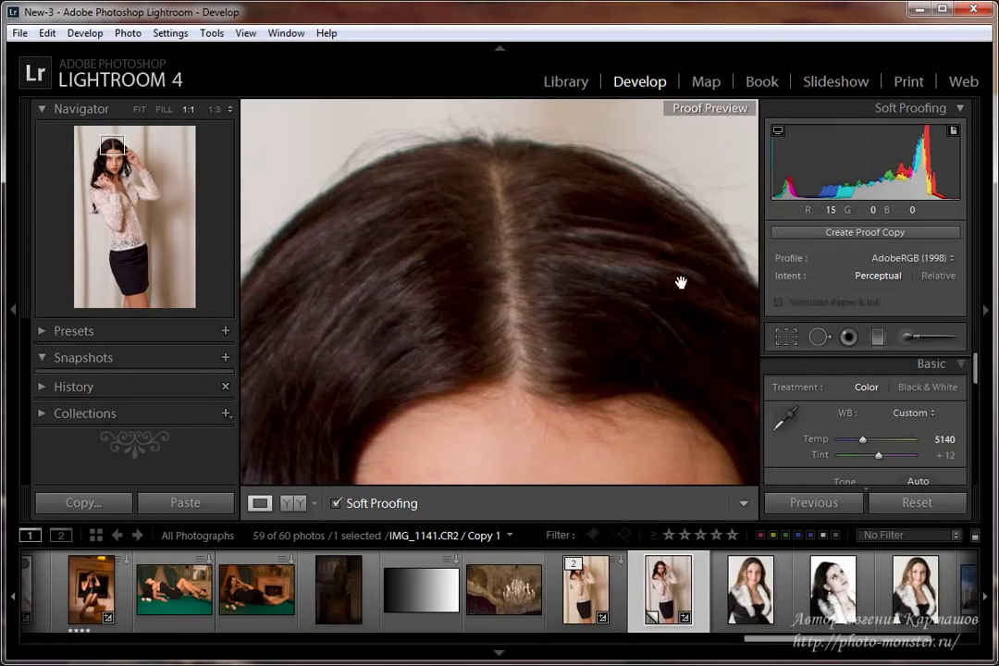
Step: Switch back to Epson Glossy, inspect the hand, hair and eyes at 1:1, then return to Fit
{"action": "left_click", "coordinate": [952, 265]}
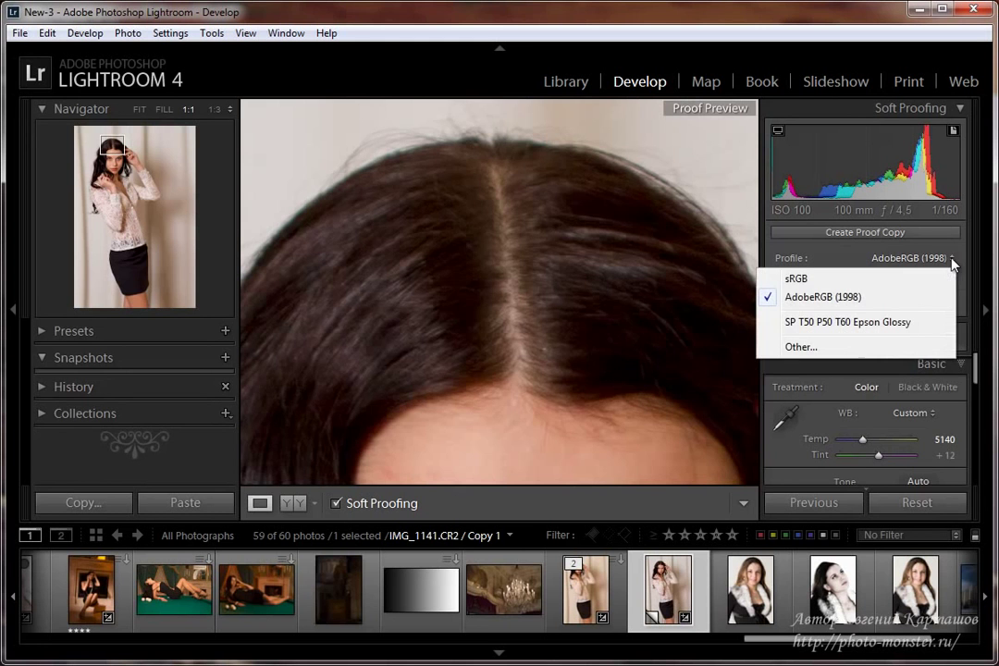
{"action": "left_click", "coordinate": [808, 321]}
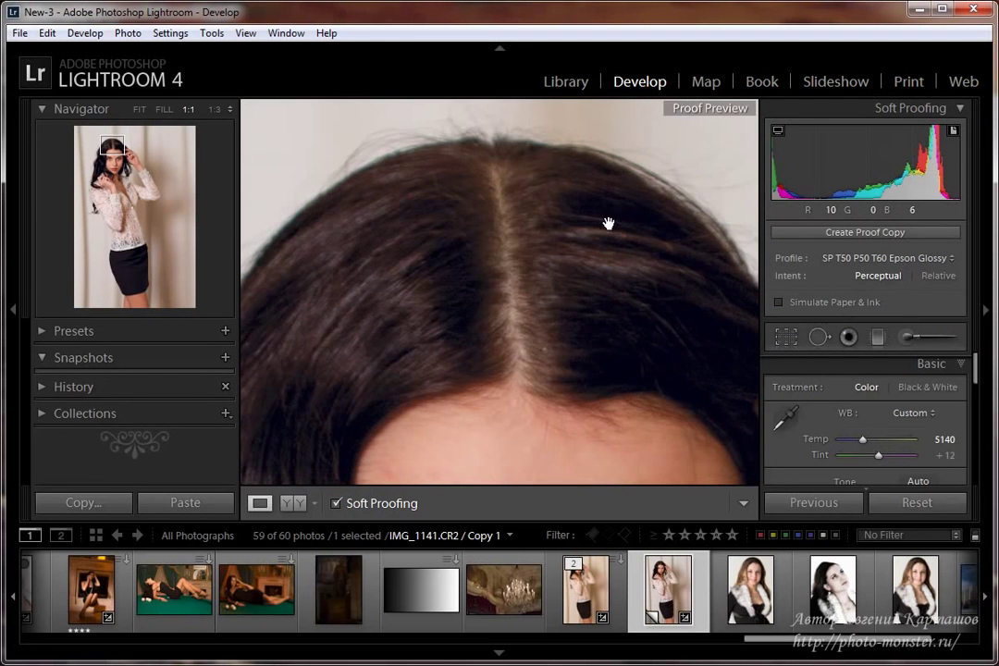
{"action": "left_click_drag", "start_coordinate": [591, 341], "coordinate": [449, 289]}
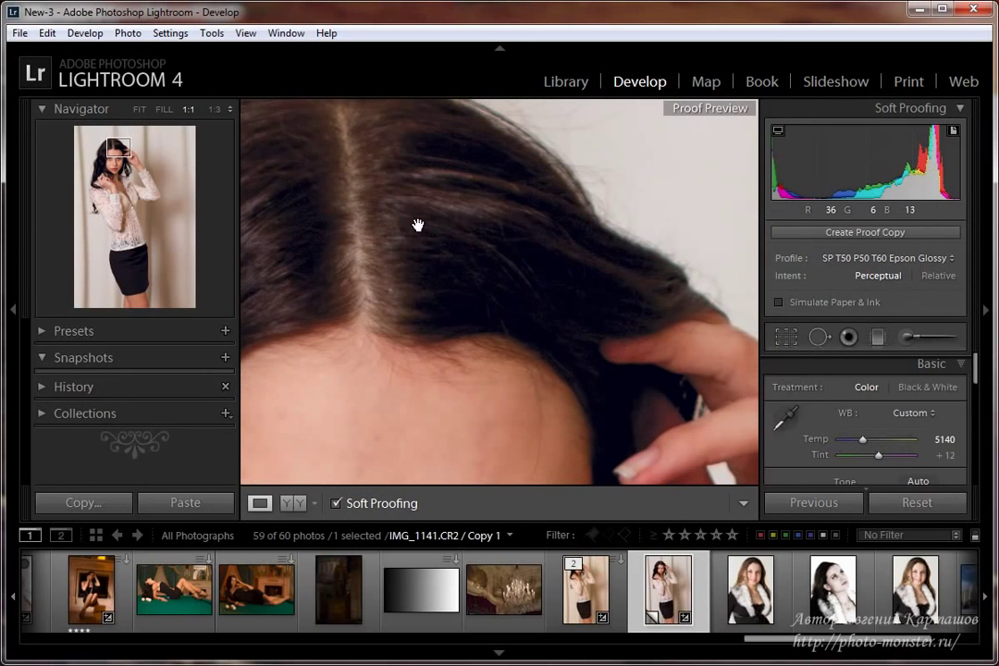
{"action": "mouse_move", "coordinate": [446, 263]}
{"action": "left_mouse_down"}
{"action": "mouse_move", "coordinate": [591, 271]}
{"action": "mouse_move", "coordinate": [595, 260]}
{"action": "mouse_move", "coordinate": [437, 256]}
{"action": "left_mouse_up"}
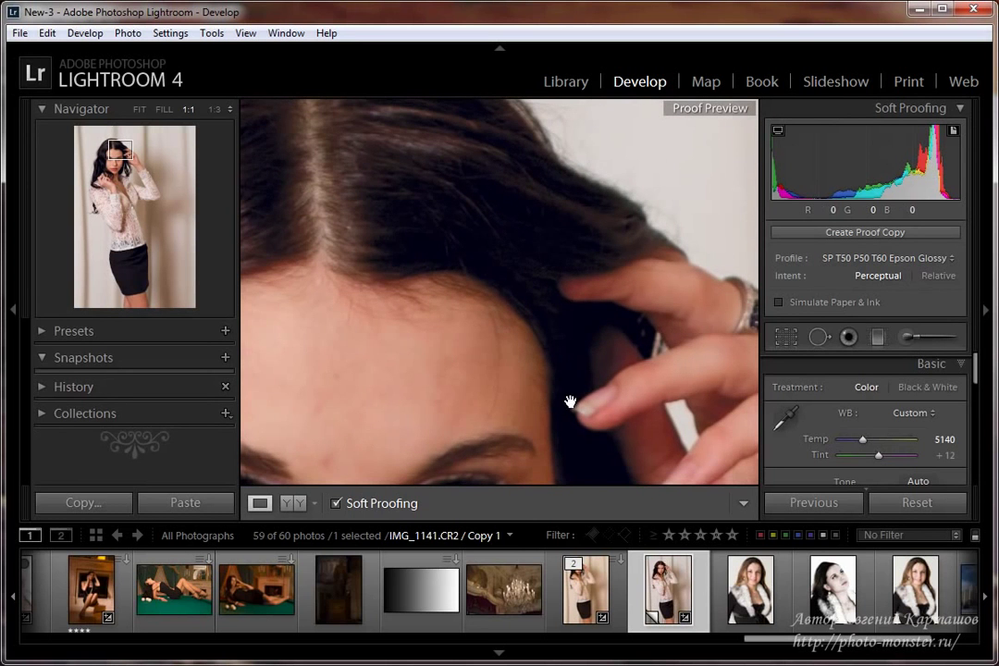
{"action": "left_click_drag", "start_coordinate": [566, 409], "coordinate": [571, 267]}
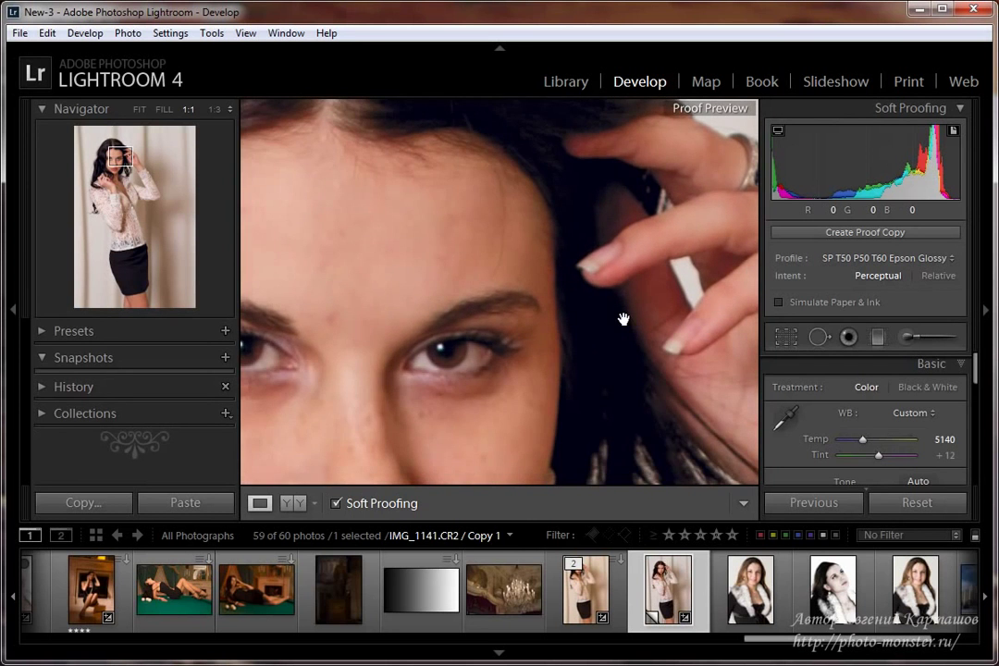
{"action": "left_click_drag", "start_coordinate": [620, 313], "coordinate": [598, 350]}
{"action": "left_click", "coordinate": [602, 353]}
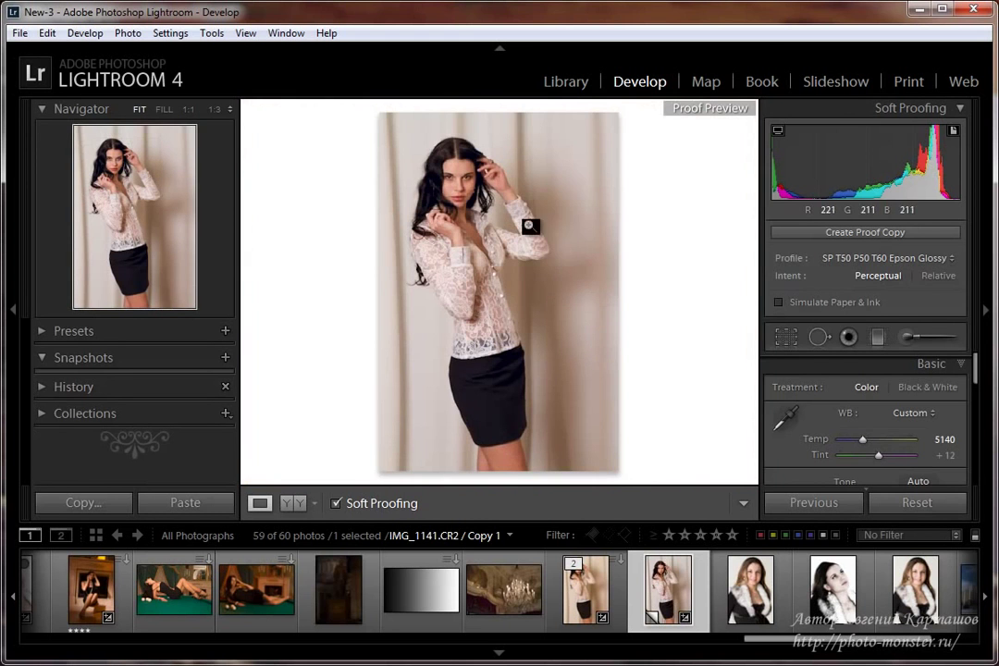
Step: Turn on Simulate Paper & Ink for the Epson Glossy soft proof
{"action": "left_click", "coordinate": [778, 302]}
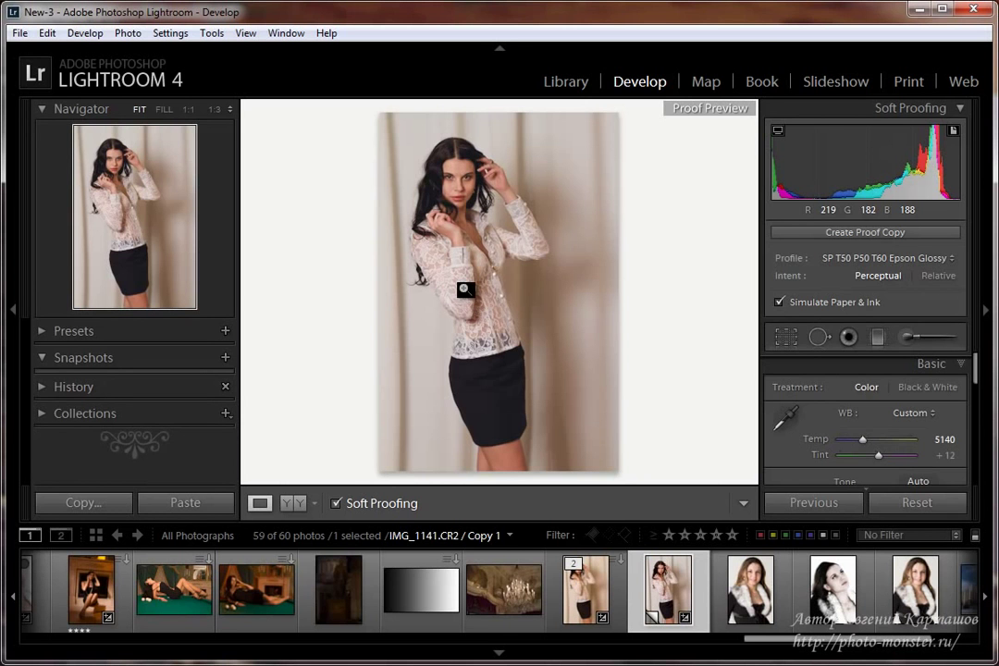
Step: At 1:1 on the face, compare Simulate Paper & Ink off and on, leaving it on
{"action": "left_click", "coordinate": [472, 241]}
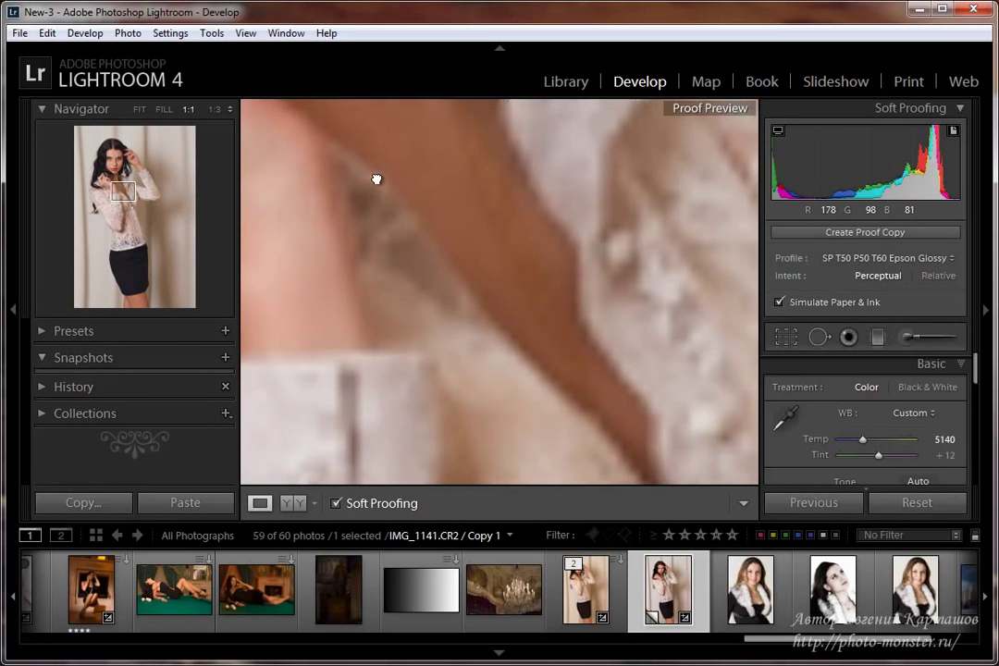
{"action": "left_click_drag", "start_coordinate": [375, 181], "coordinate": [573, 463]}
{"action": "left_click_drag", "start_coordinate": [533, 277], "coordinate": [575, 446]}
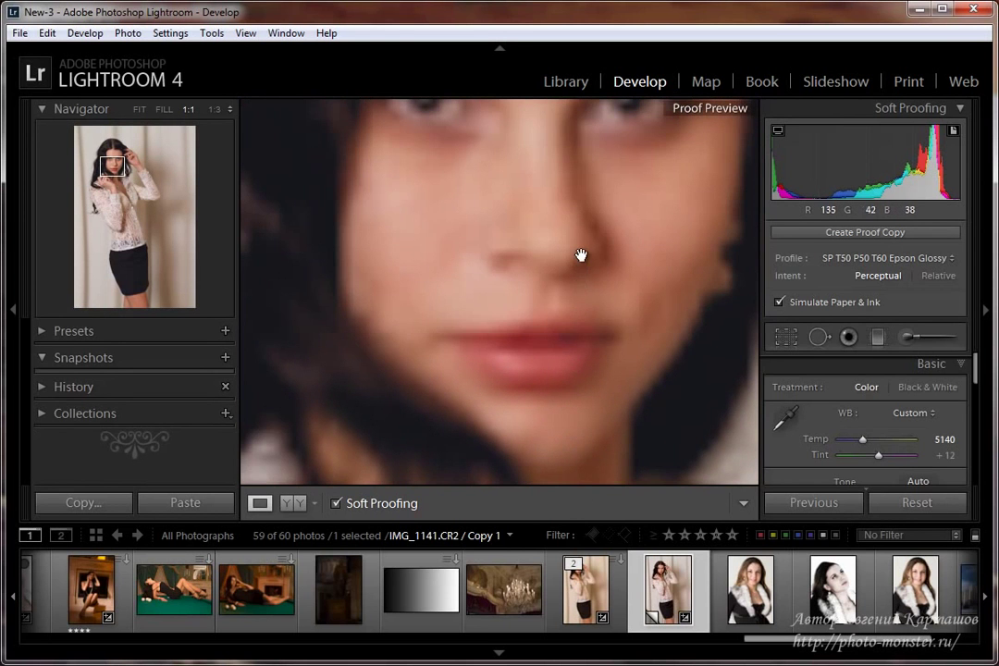
{"action": "left_click_drag", "start_coordinate": [581, 255], "coordinate": [584, 335]}
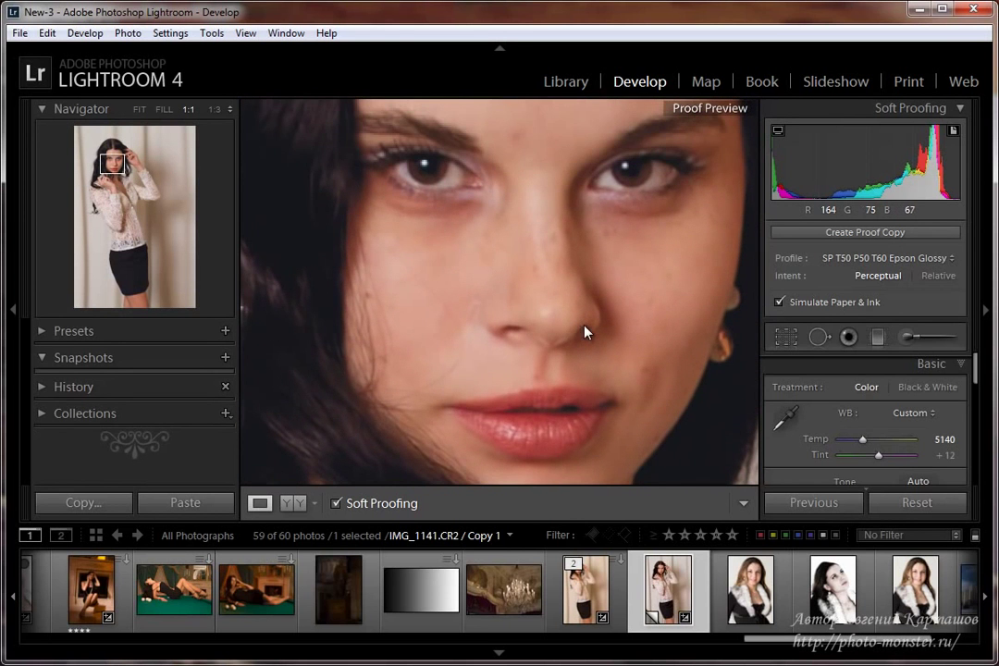
{"action": "left_click", "coordinate": [778, 302]}
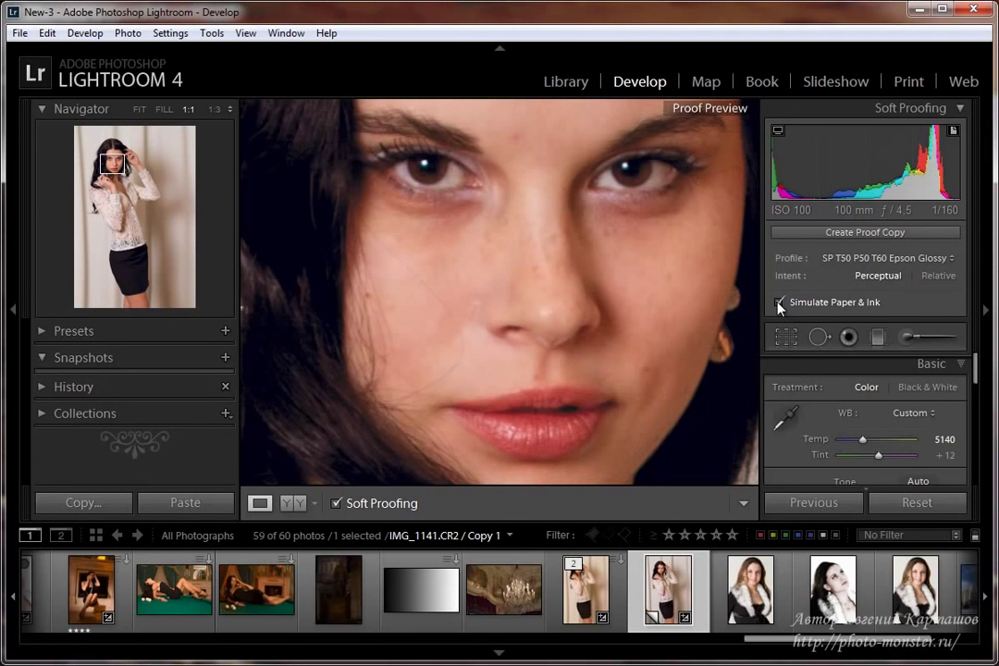
{"action": "mouse_move", "coordinate": [595, 297]}
{"action": "left_mouse_down"}
{"action": "mouse_move", "coordinate": [487, 325]}
{"action": "mouse_move", "coordinate": [489, 408]}
{"action": "left_mouse_up"}
{"action": "mouse_move", "coordinate": [500, 290]}
{"action": "left_mouse_down"}
{"action": "mouse_move", "coordinate": [450, 349]}
{"action": "mouse_move", "coordinate": [416, 423]}
{"action": "mouse_move", "coordinate": [662, 269]}
{"action": "left_mouse_up"}
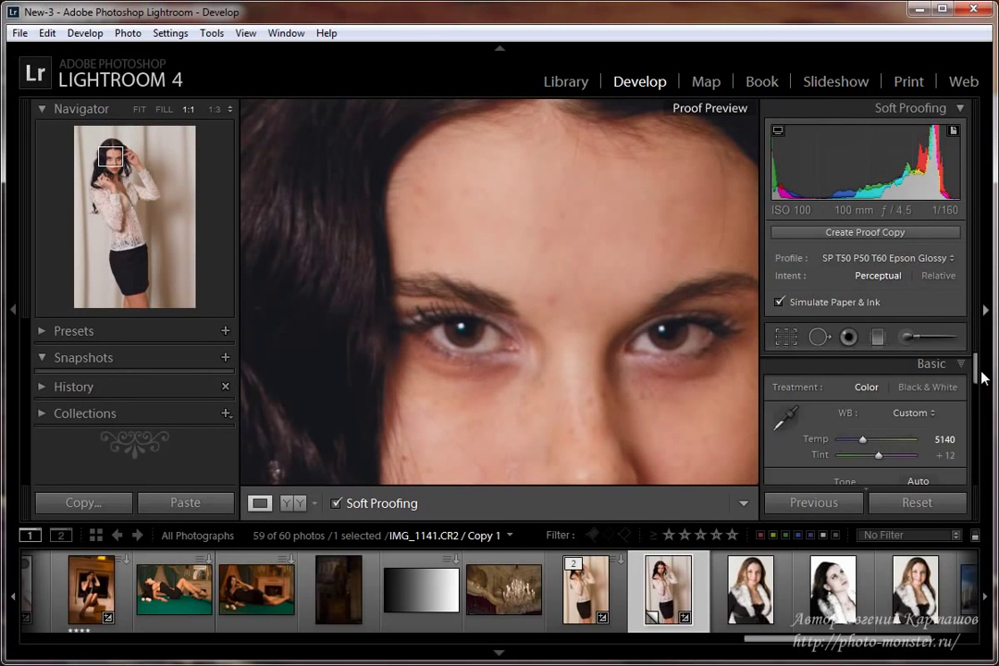
Step: Raise the portrait's Exposure to +1.40 in the Basic panel's Tone section
{"action": "left_click_drag", "start_coordinate": [974, 372], "coordinate": [978, 396]}
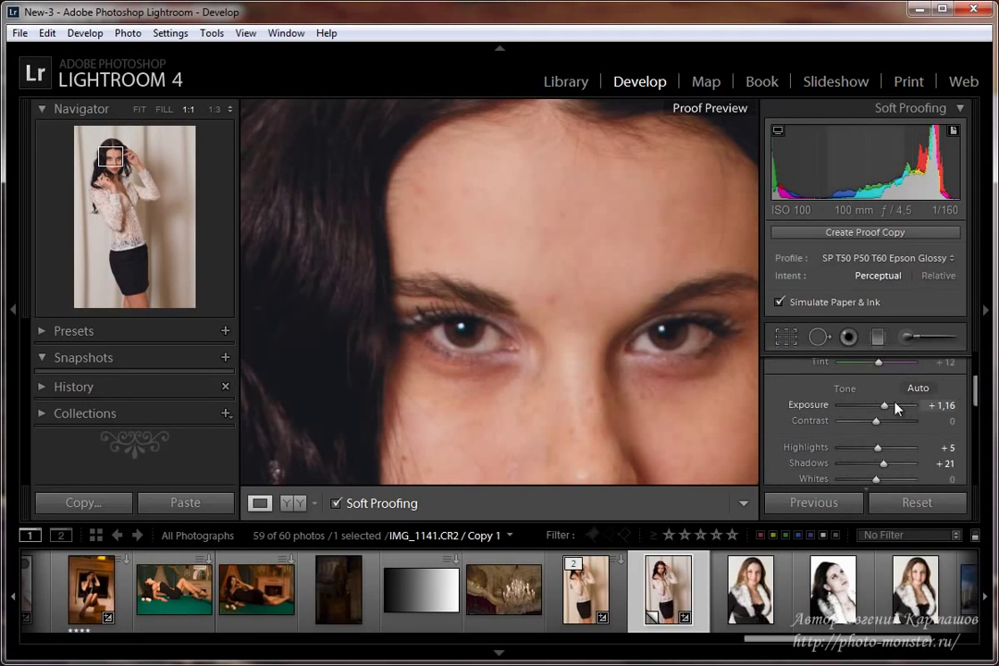
{"action": "left_click_drag", "start_coordinate": [885, 405], "coordinate": [890, 407]}
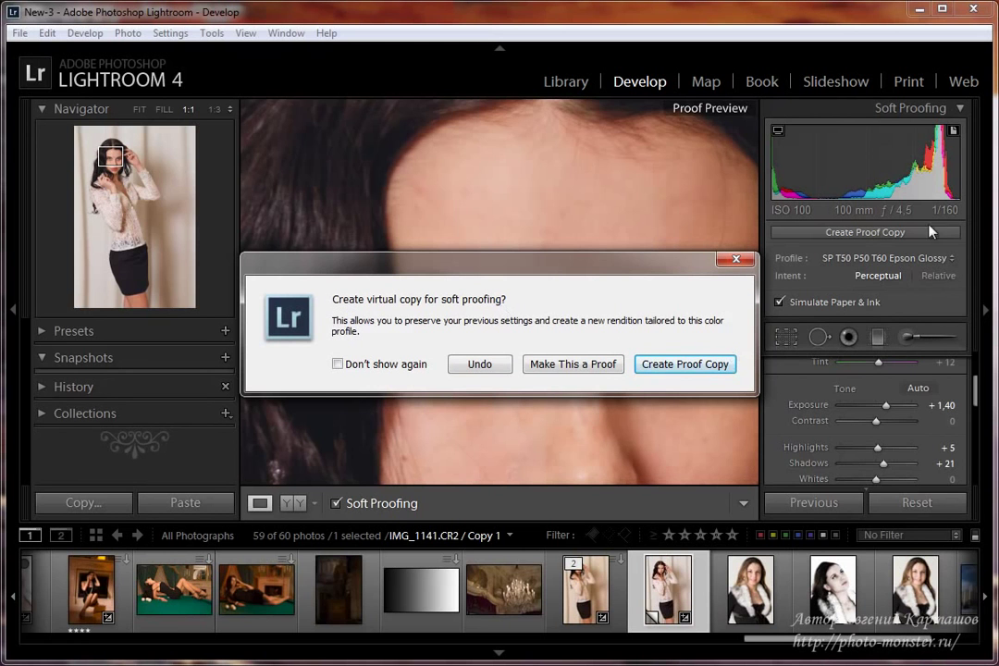
Step: Create the Epson Glossy proof copy and give it Contrast +19 and Exposure +1.51
{"action": "left_click", "coordinate": [685, 365]}
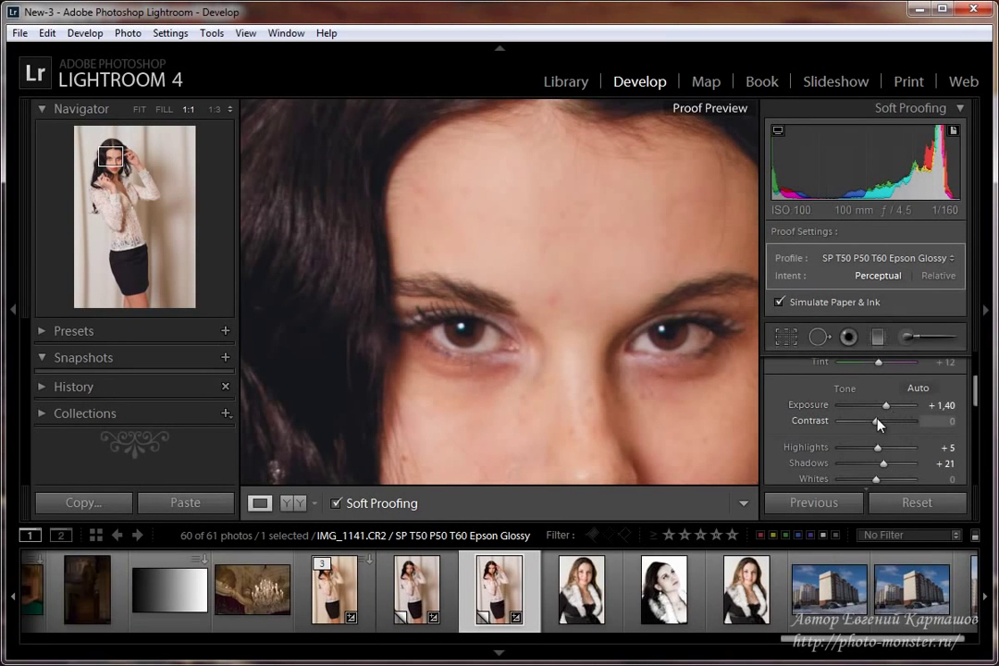
{"action": "left_click_drag", "start_coordinate": [876, 426], "coordinate": [885, 426]}
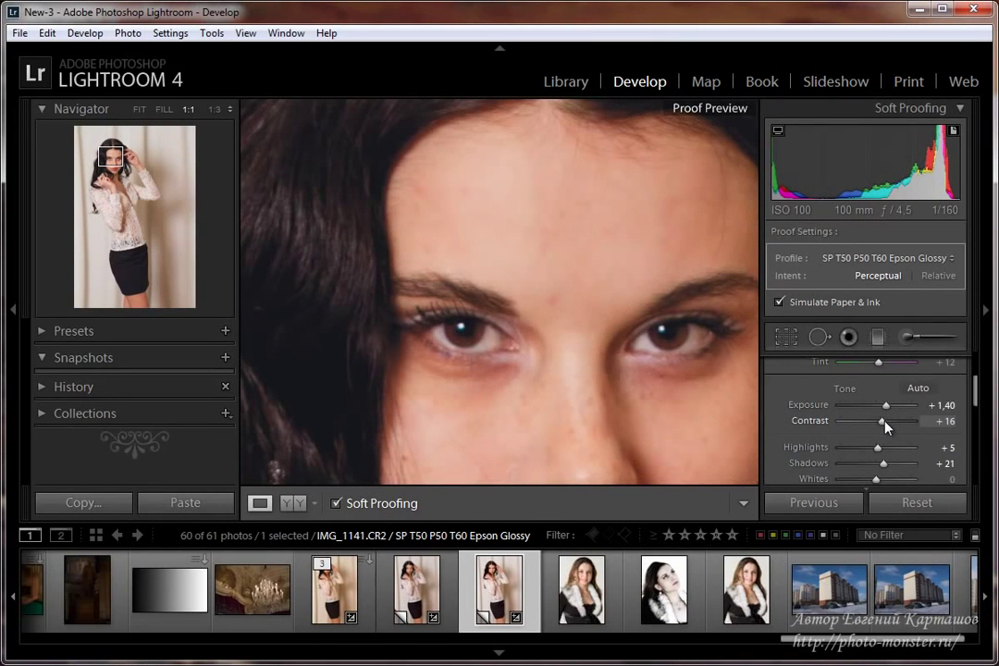
{"action": "left_click_drag", "start_coordinate": [886, 405], "coordinate": [887, 409]}
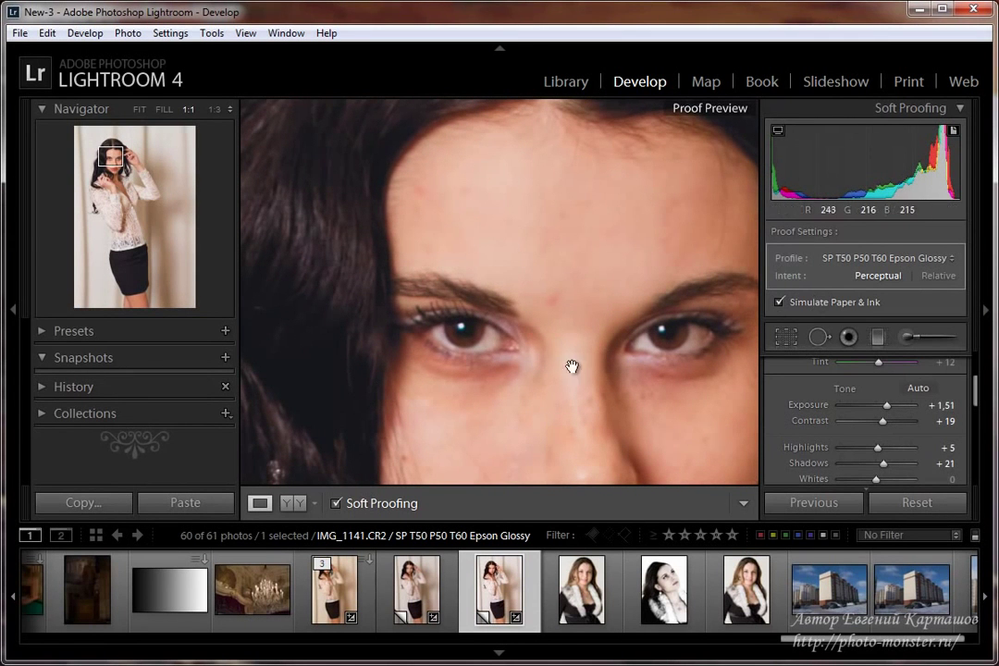
{"action": "left_click_drag", "start_coordinate": [573, 371], "coordinate": [500, 183]}
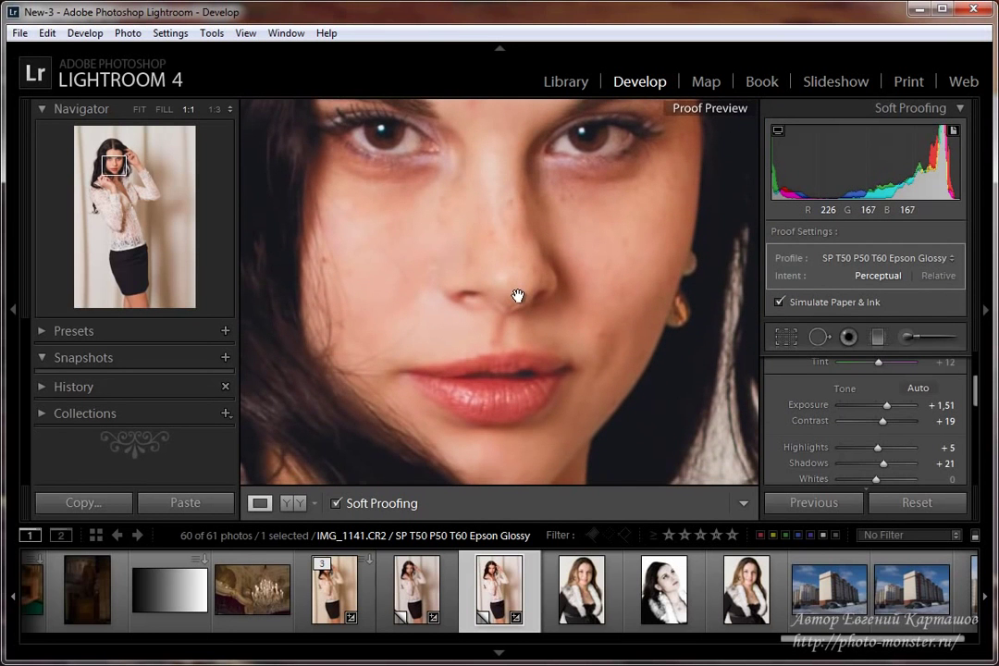
{"action": "left_click", "coordinate": [520, 303]}
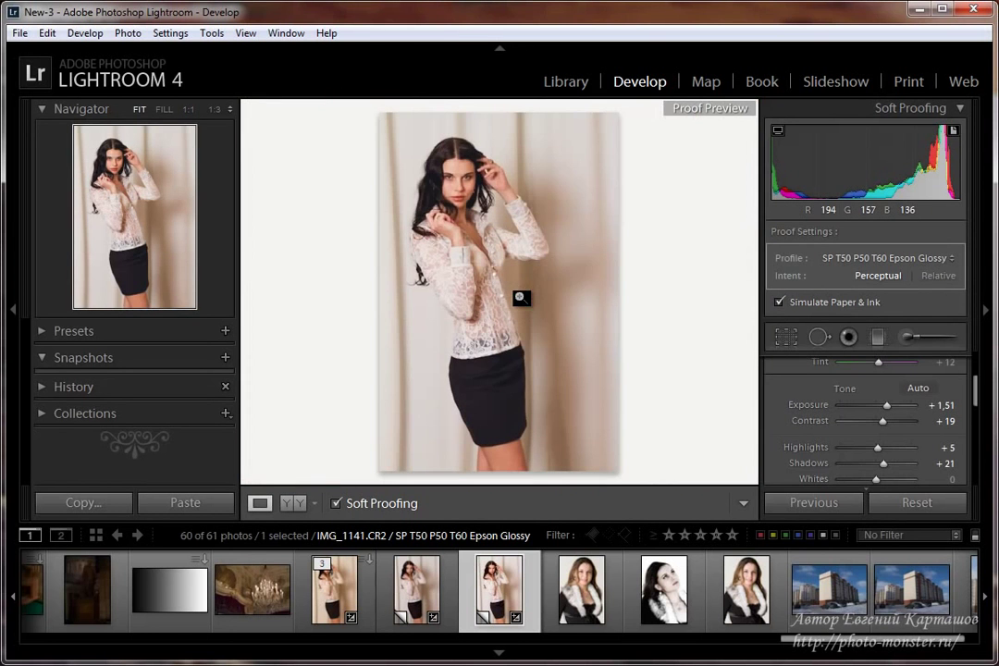